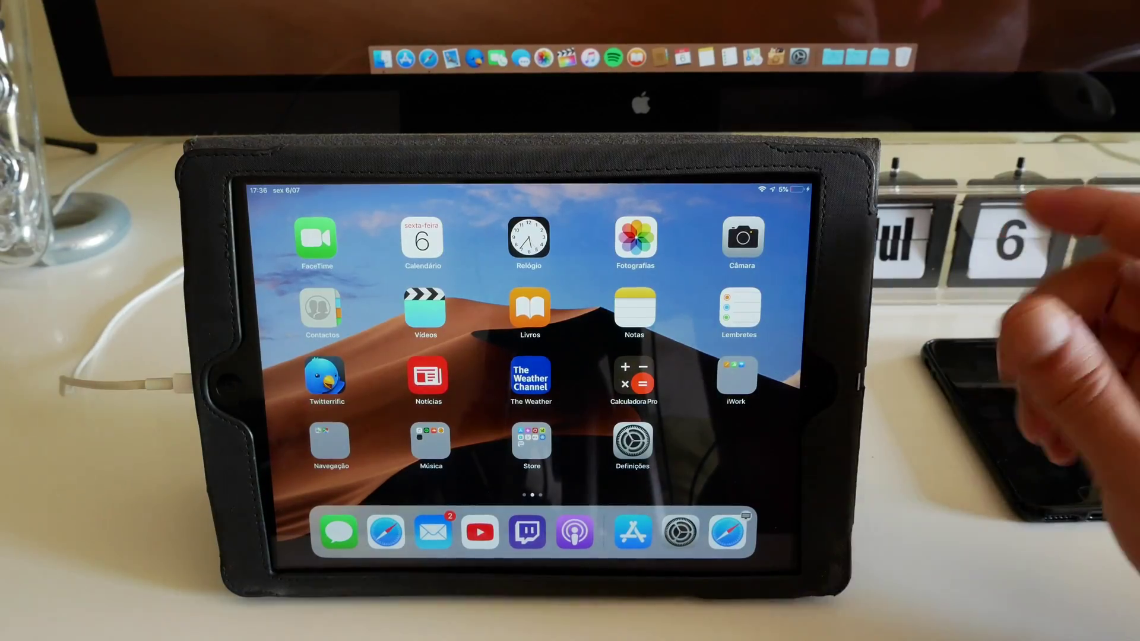
# Step: Photograph the desk scene in Camera, then pinch back to the home screen
pyautogui.click(743, 236)
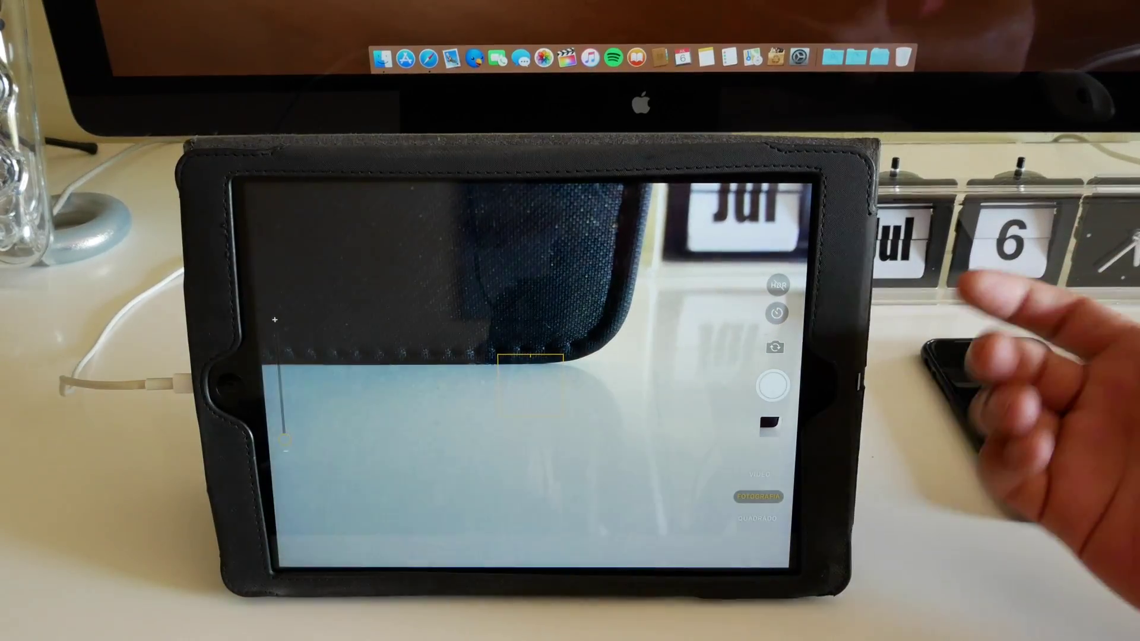
pyautogui.click(772, 385)
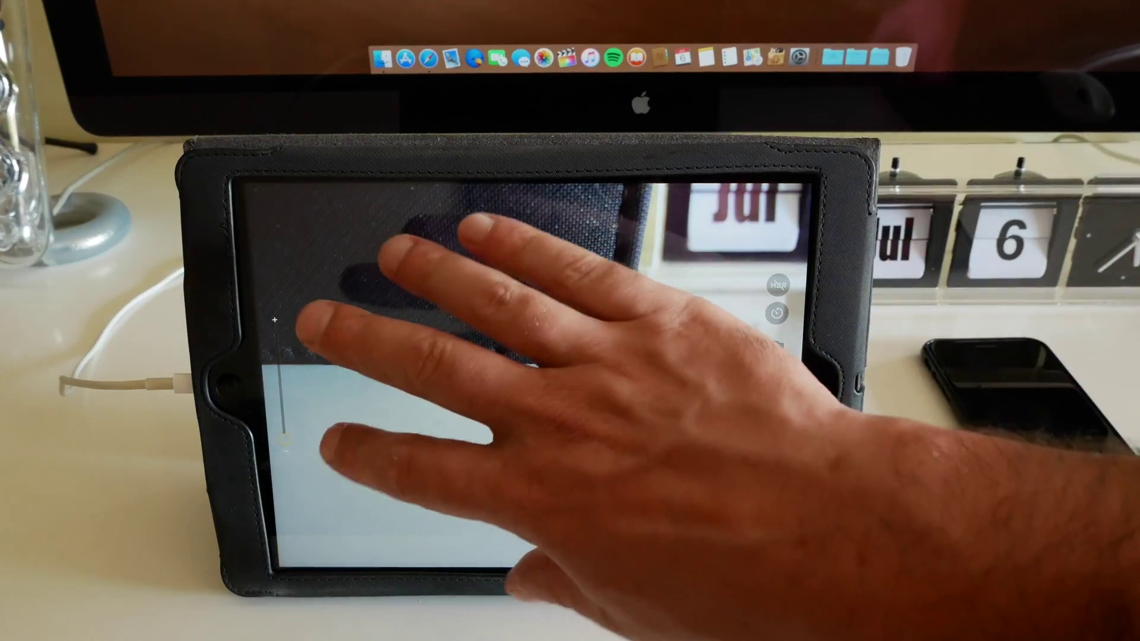
pyautogui.moveTo(418, 267); pyautogui.dragTo(535, 383)
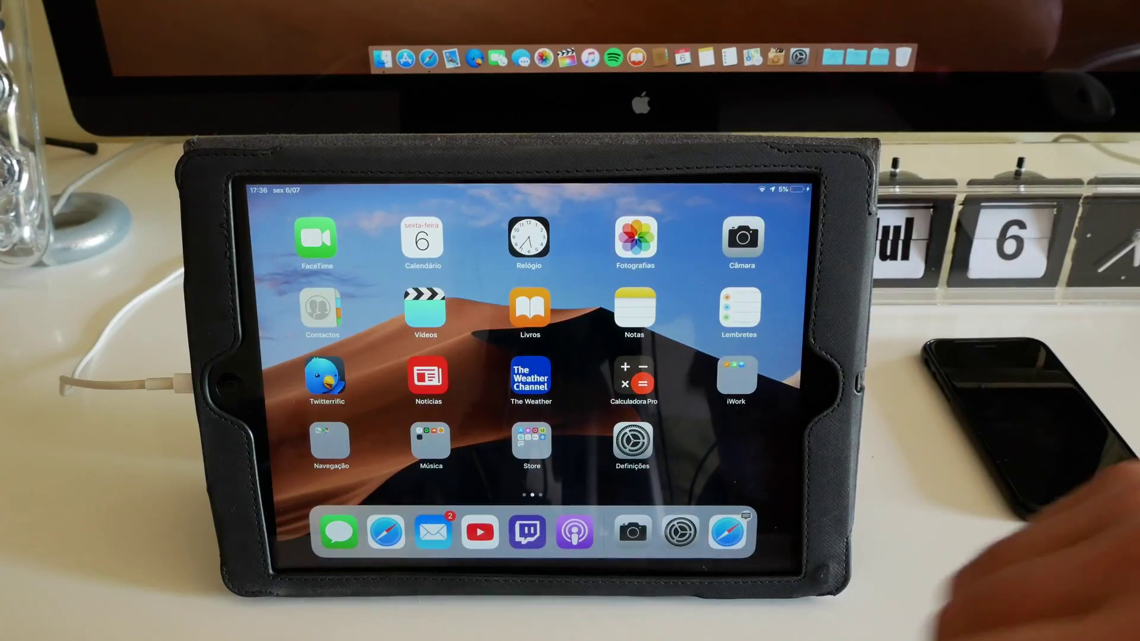
# Step: Open Os meus vídeos in YouTube's Biblioteca and play 'iOS 12 Beta 3 - First Look'
pyautogui.click(480, 531)
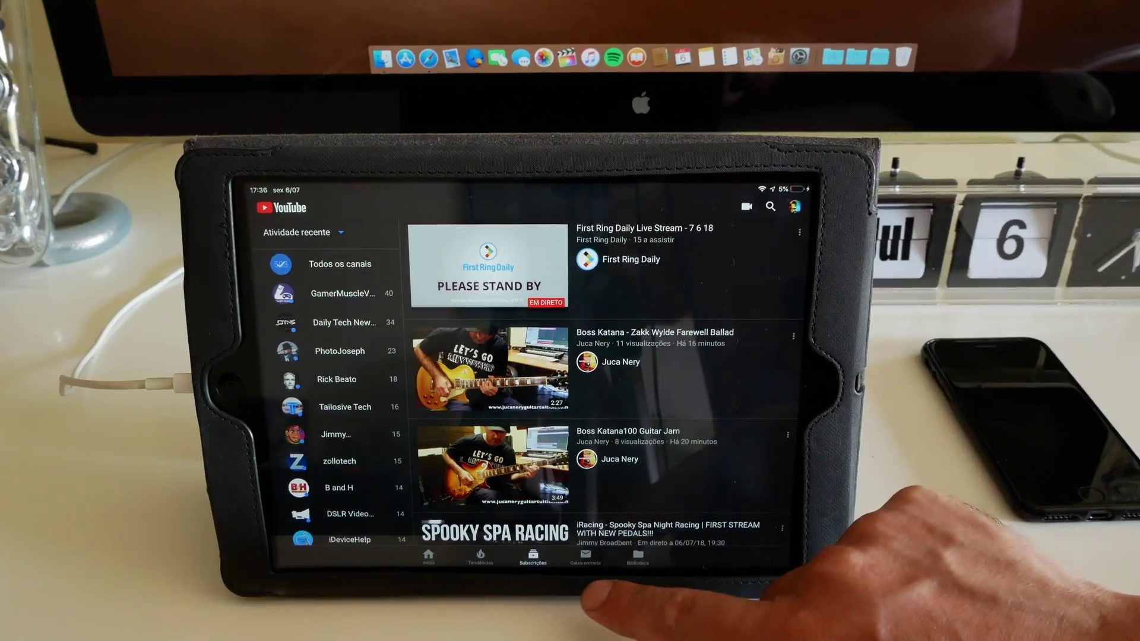
pyautogui.click(584, 557)
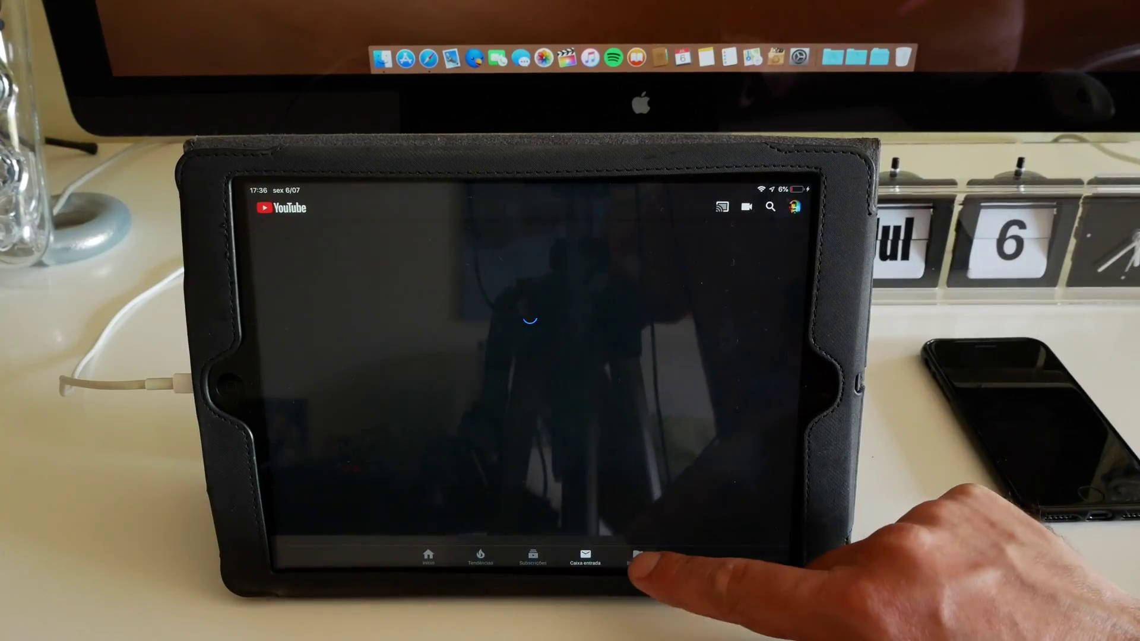
pyautogui.click(638, 556)
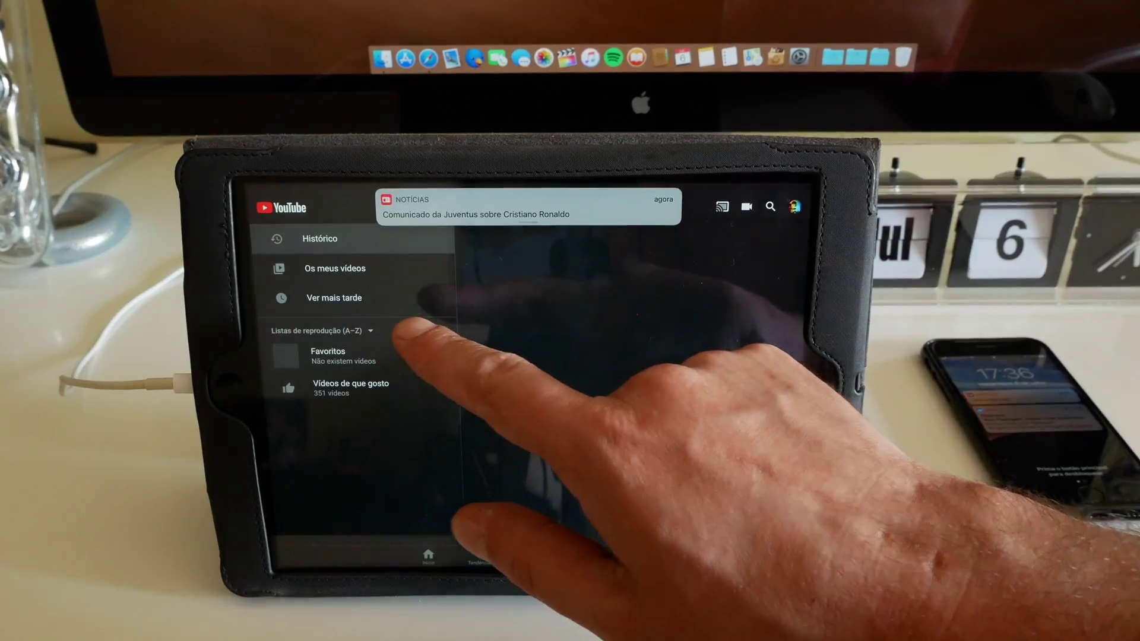
pyautogui.click(334, 269)
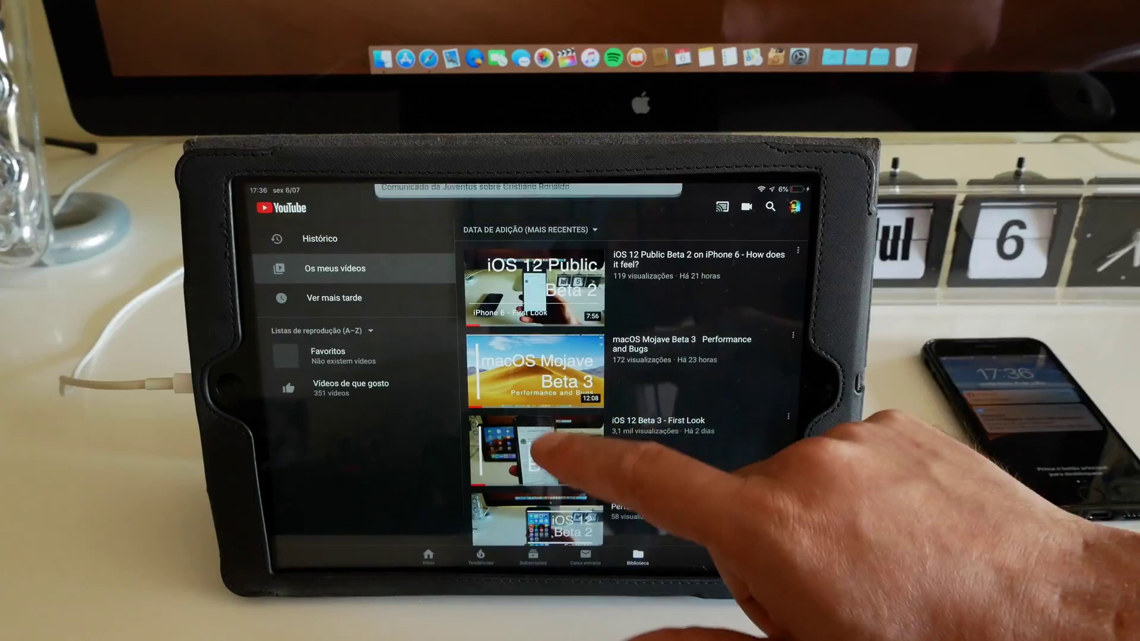
pyautogui.click(548, 299)
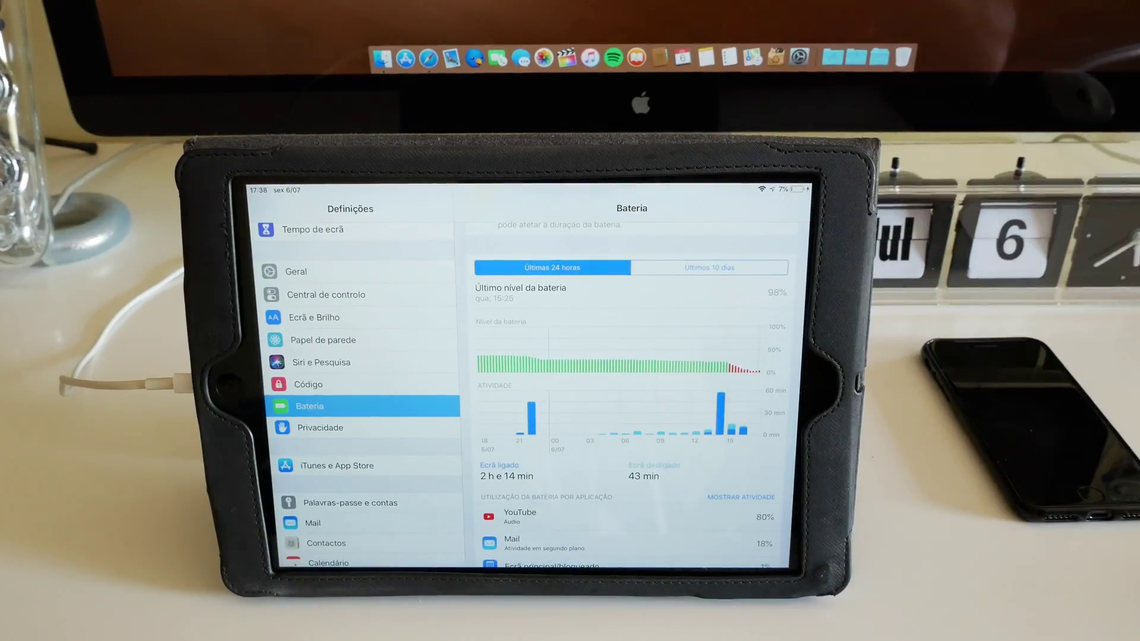
pyautogui.scroll(-3, 623, 427)
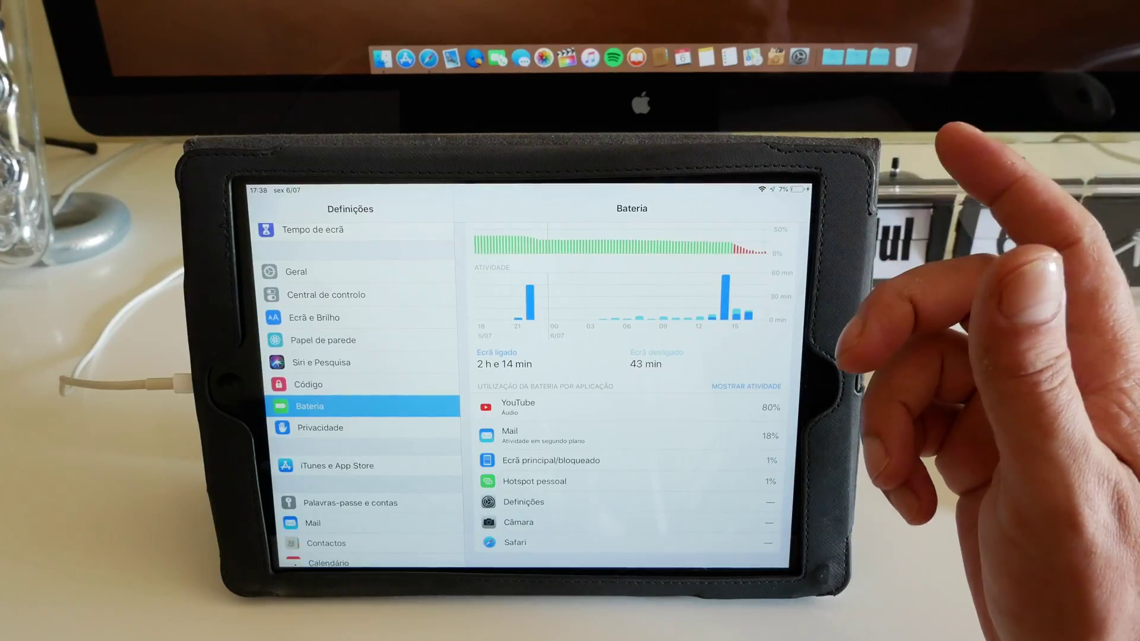
pyautogui.scroll(2, 649, 428)
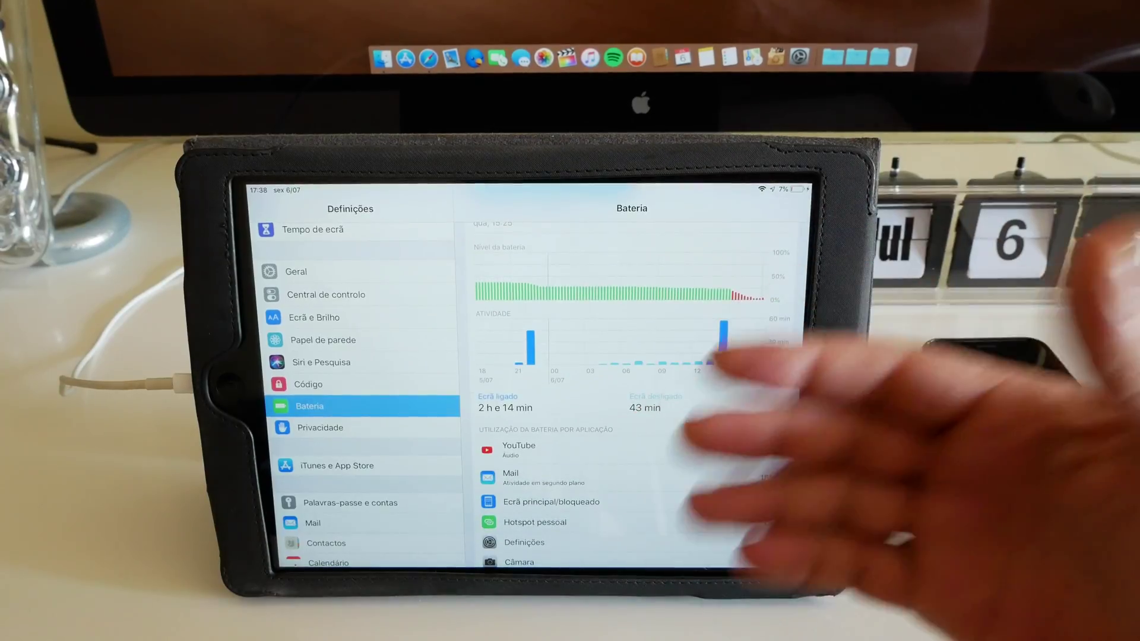
pyautogui.scroll(2, 654, 445)
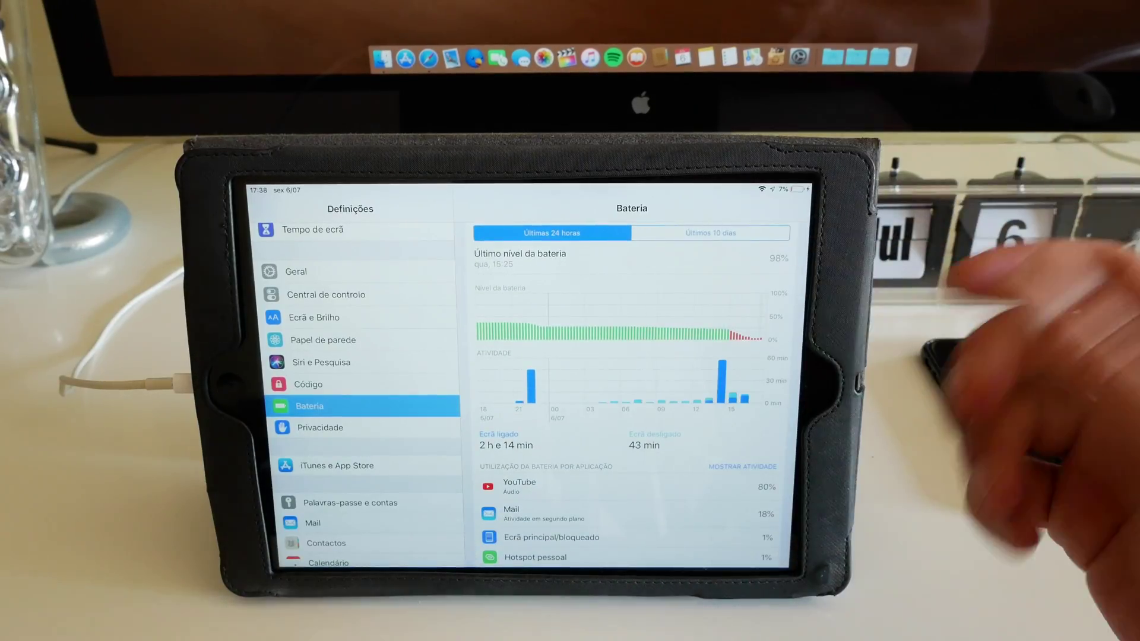
pyautogui.scroll(-2, 615, 490)
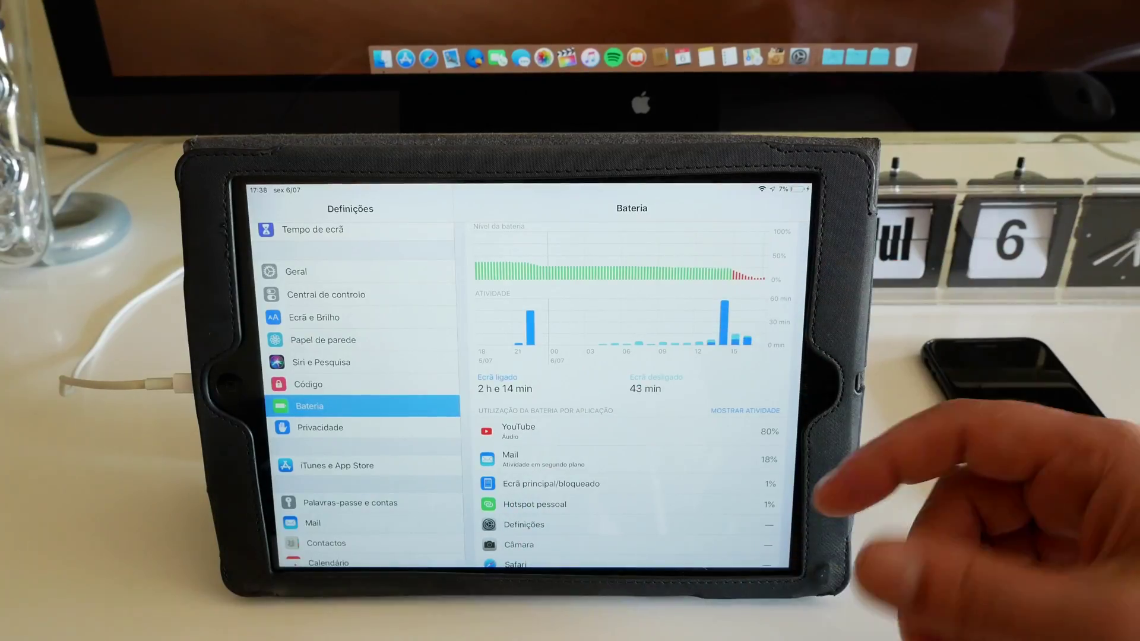
pyautogui.scroll(-1, 624, 463)
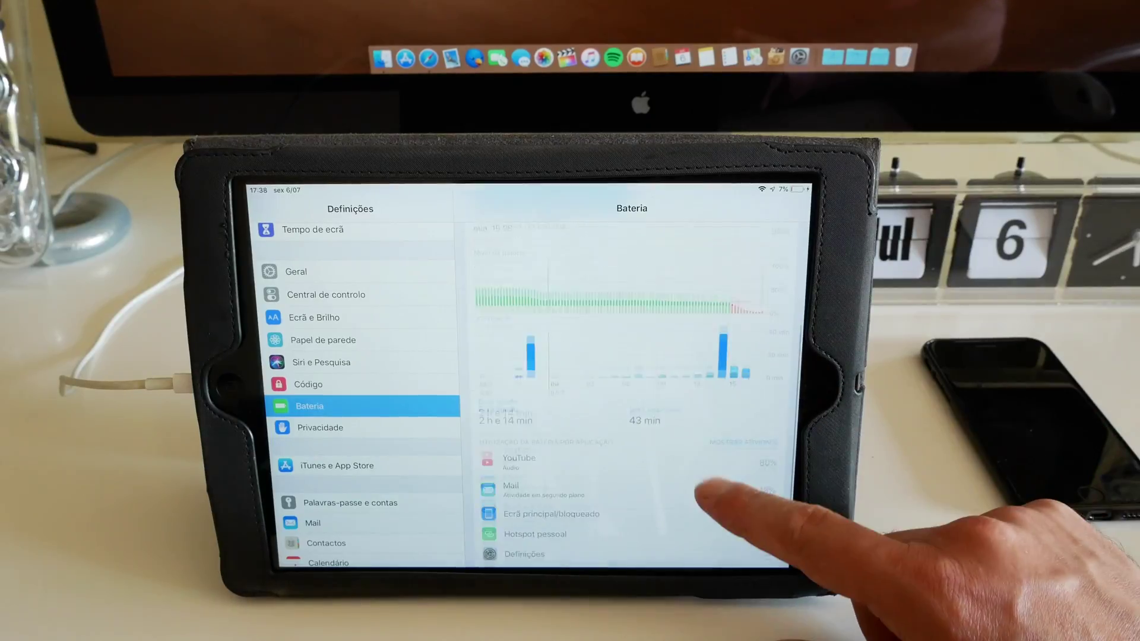
pyautogui.scroll(3, 632, 402)
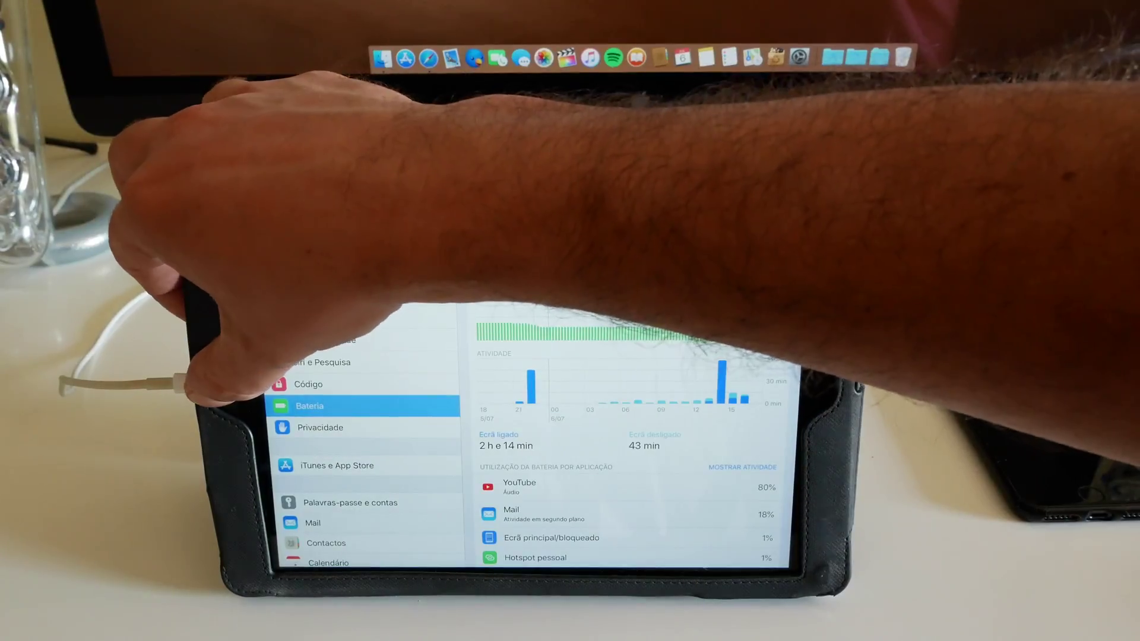
# Step: Leave the Bateria usage page and close Settings to the home screen
pyautogui.click(227, 381)
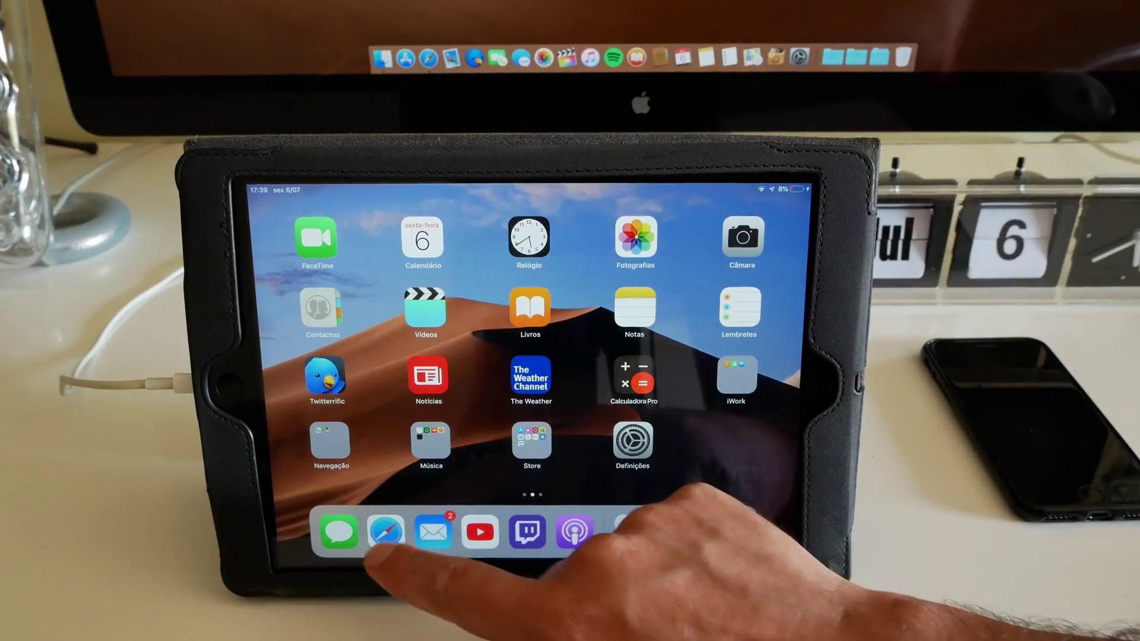
# Step: Open the MacRumors and Cult of Mac pages in Safari, then pinch back home
pyautogui.click(386, 532)
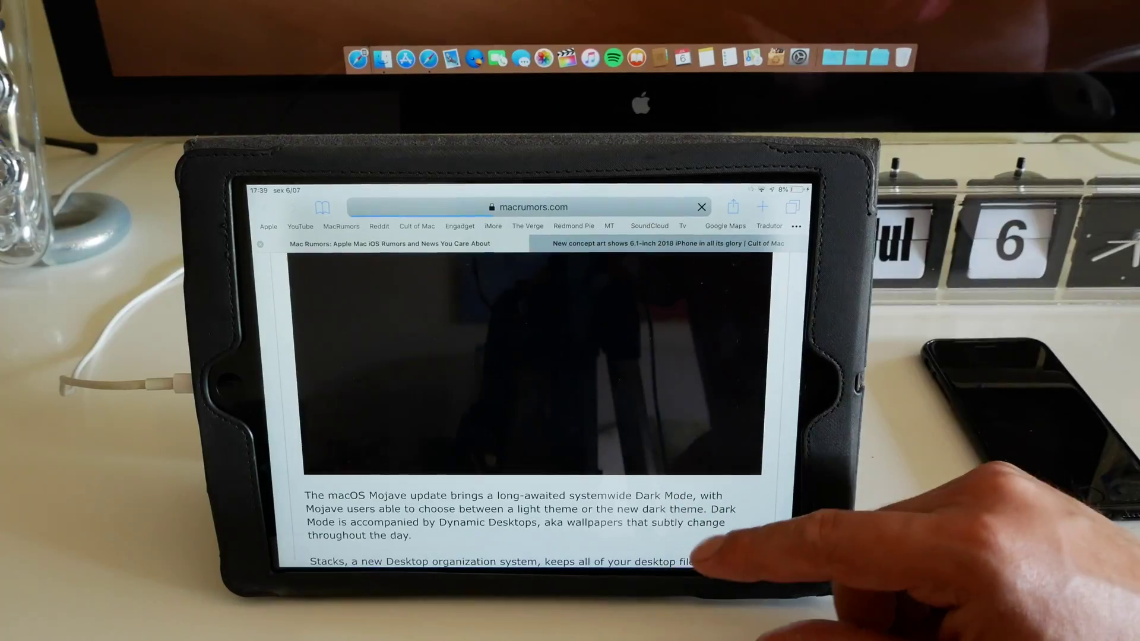
pyautogui.scroll(-5, 677, 534)
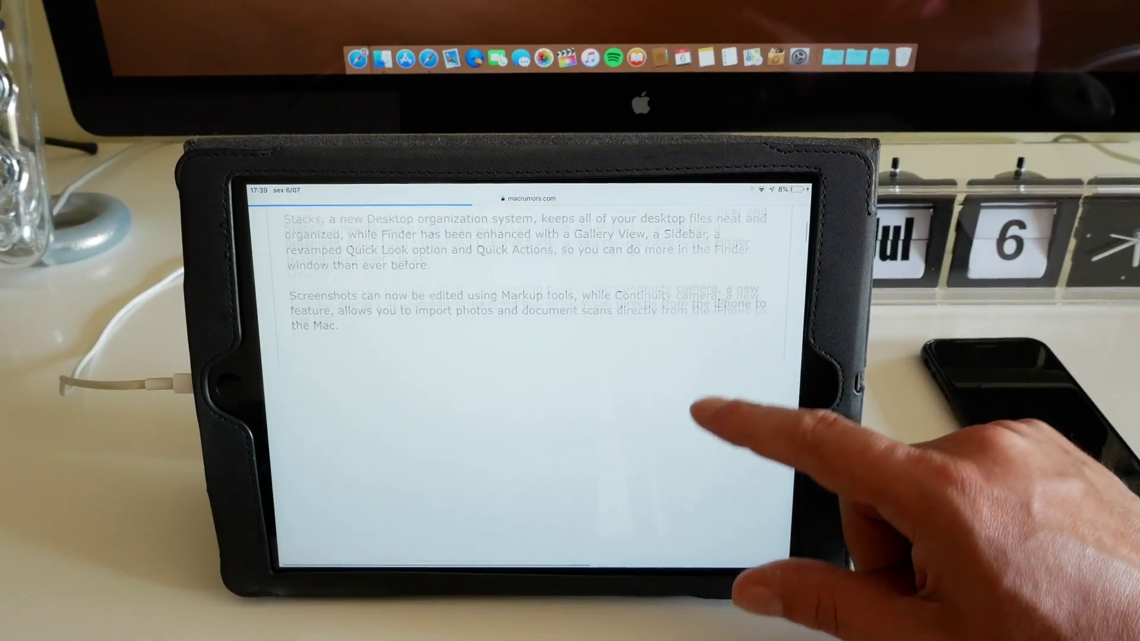
pyautogui.scroll(5, 624, 490)
pyautogui.scroll(-5, 704, 446)
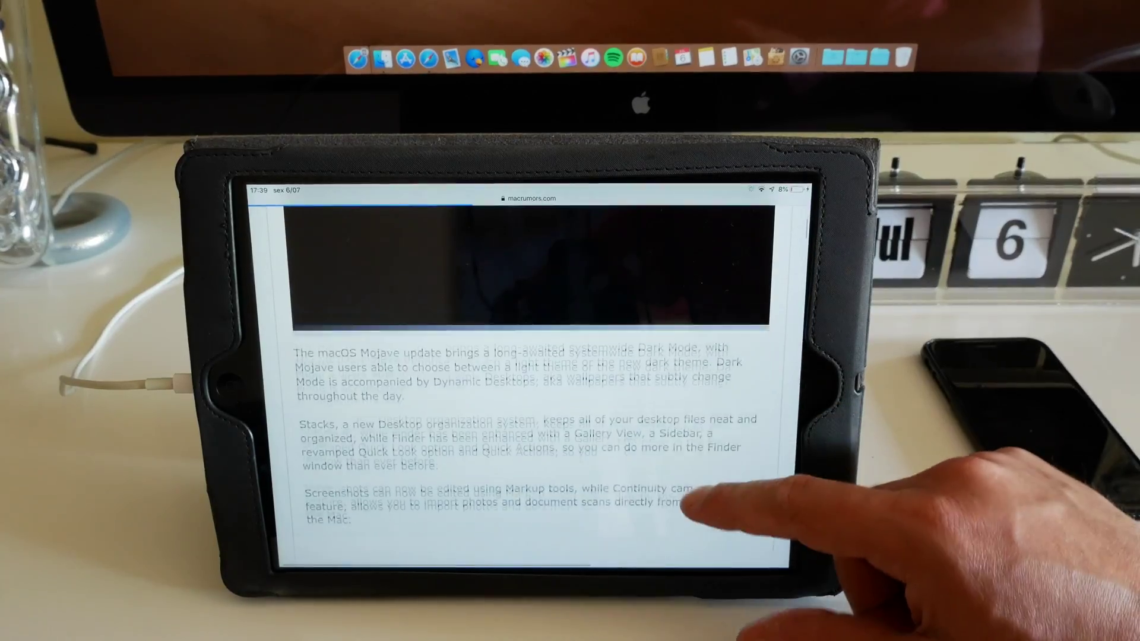
pyautogui.scroll(-5, 767, 374)
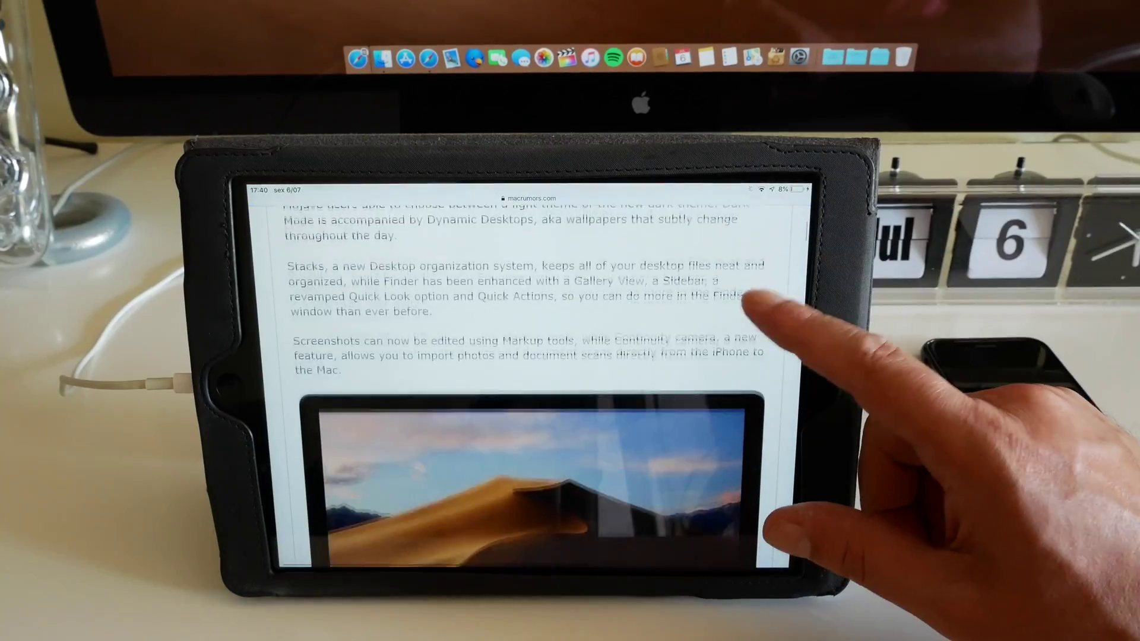
pyautogui.scroll(5, 708, 485)
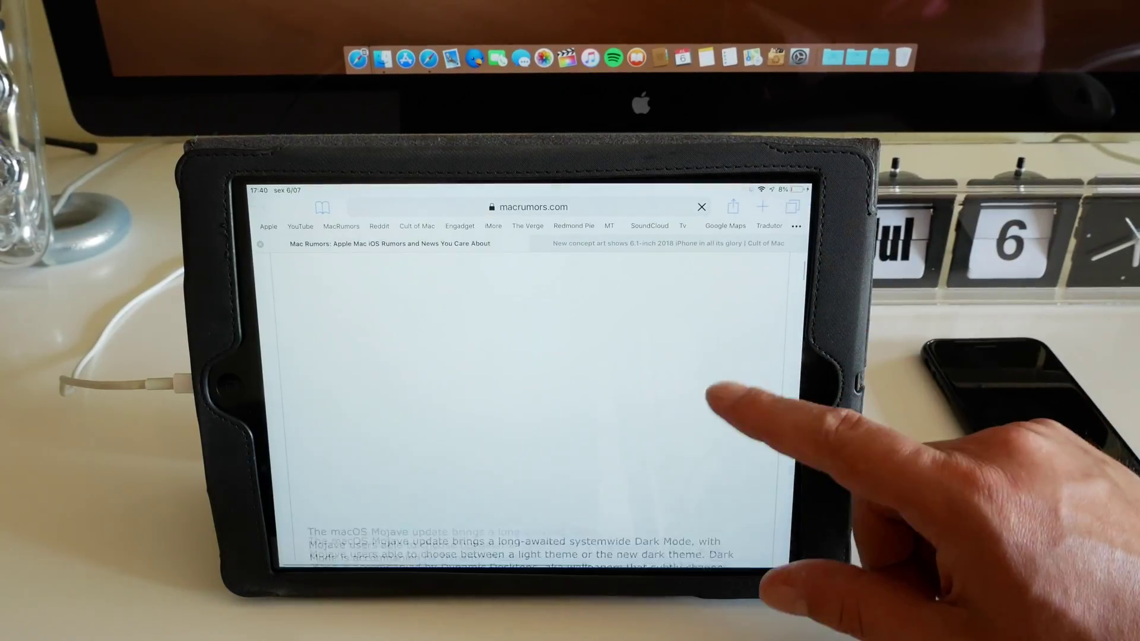
pyautogui.scroll(-10, 739, 351)
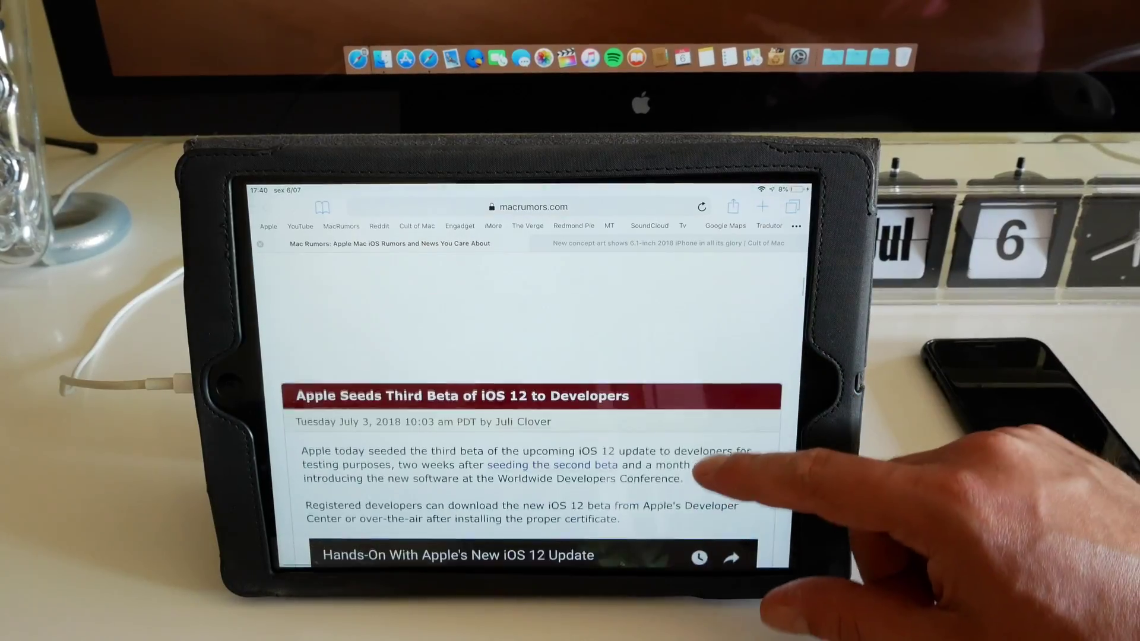
pyautogui.scroll(-3, 739, 374)
pyautogui.scroll(5, 748, 418)
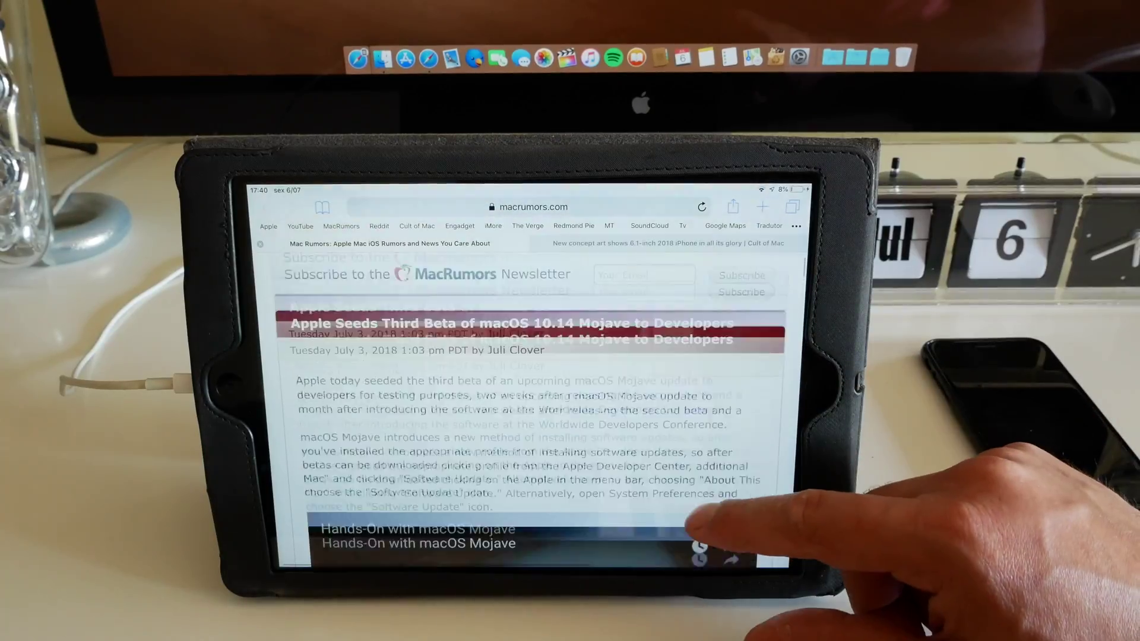
pyautogui.scroll(-5, 712, 446)
pyautogui.scroll(3, 694, 463)
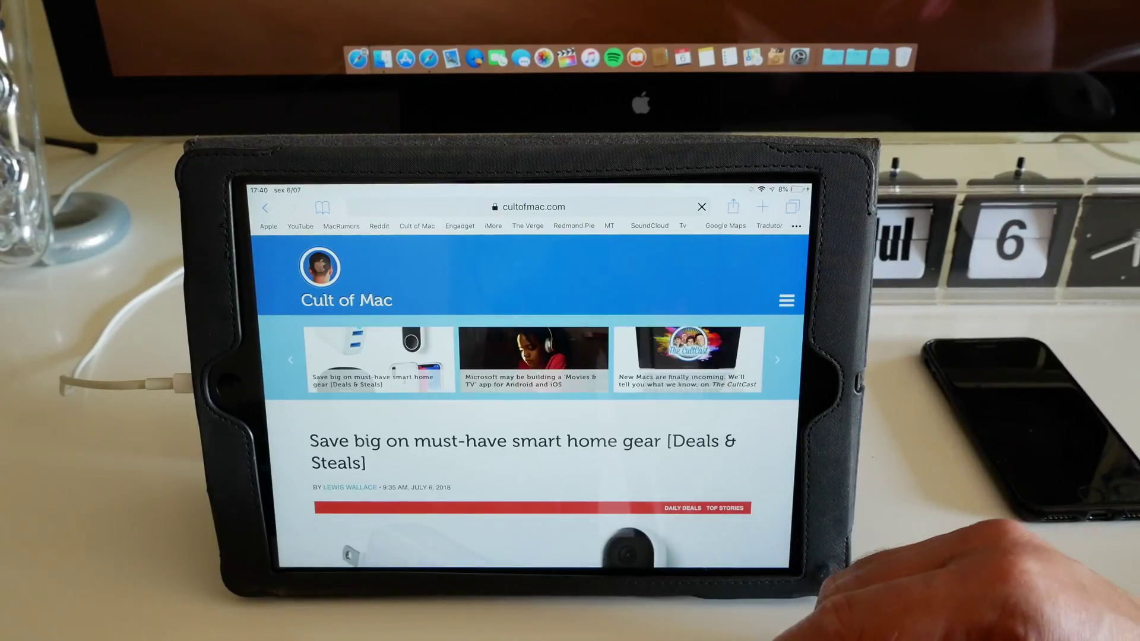
pyautogui.scroll(-15, 766, 401)
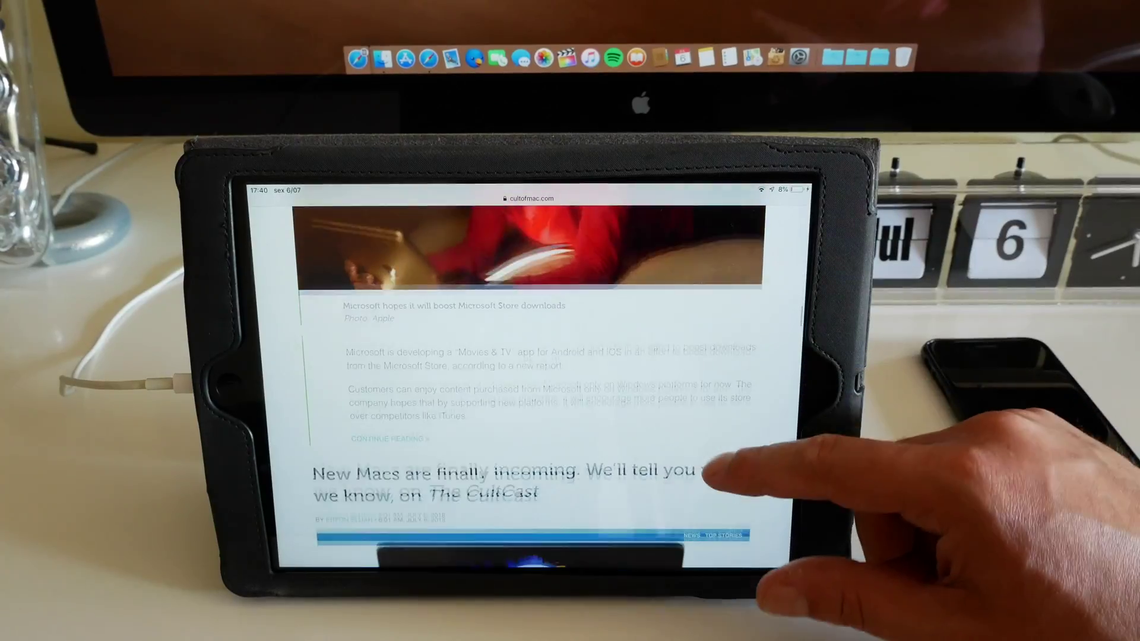
pyautogui.scroll(5, 535, 400)
pyautogui.scroll(10, 534, 400)
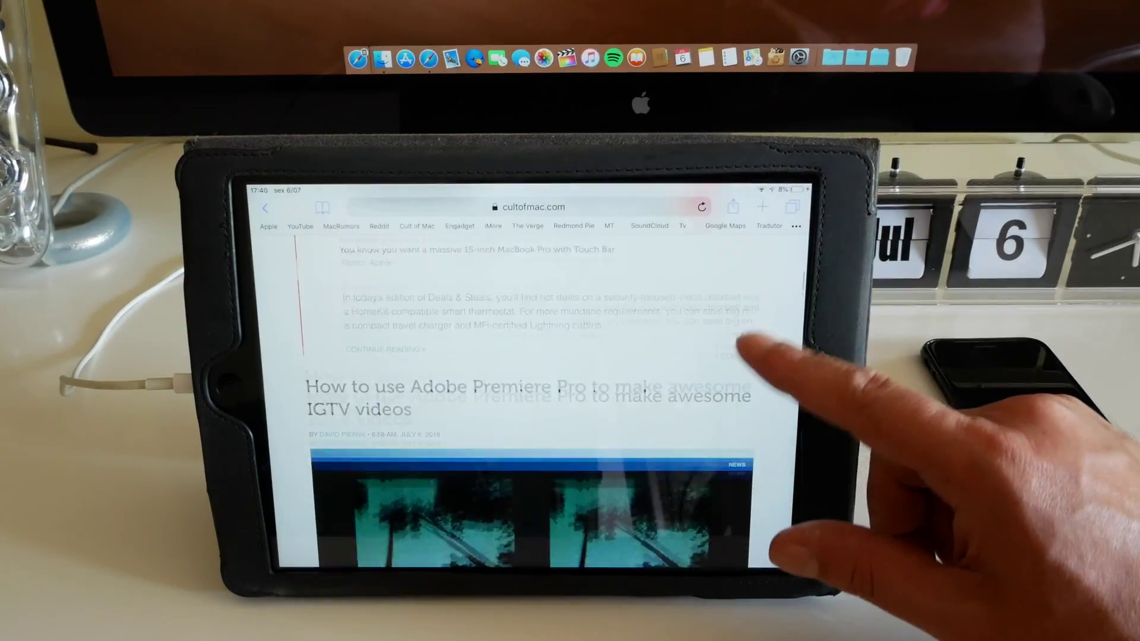
pyautogui.scroll(-10, 739, 490)
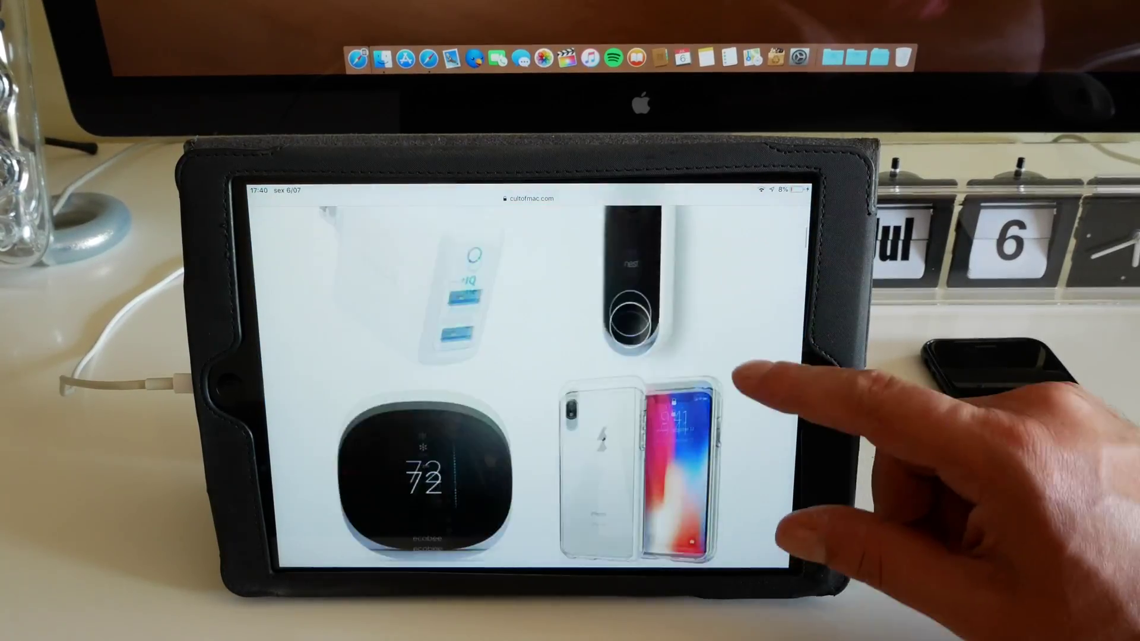
pyautogui.scroll(-5, 534, 401)
pyautogui.scroll(10, 535, 402)
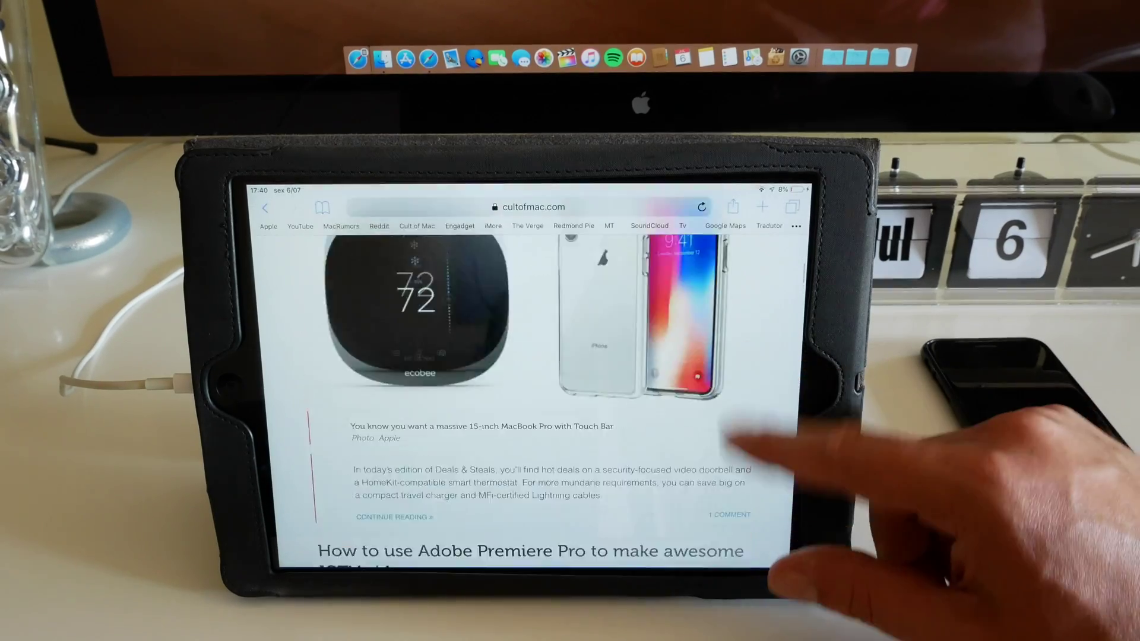
pyautogui.scroll(10, 534, 401)
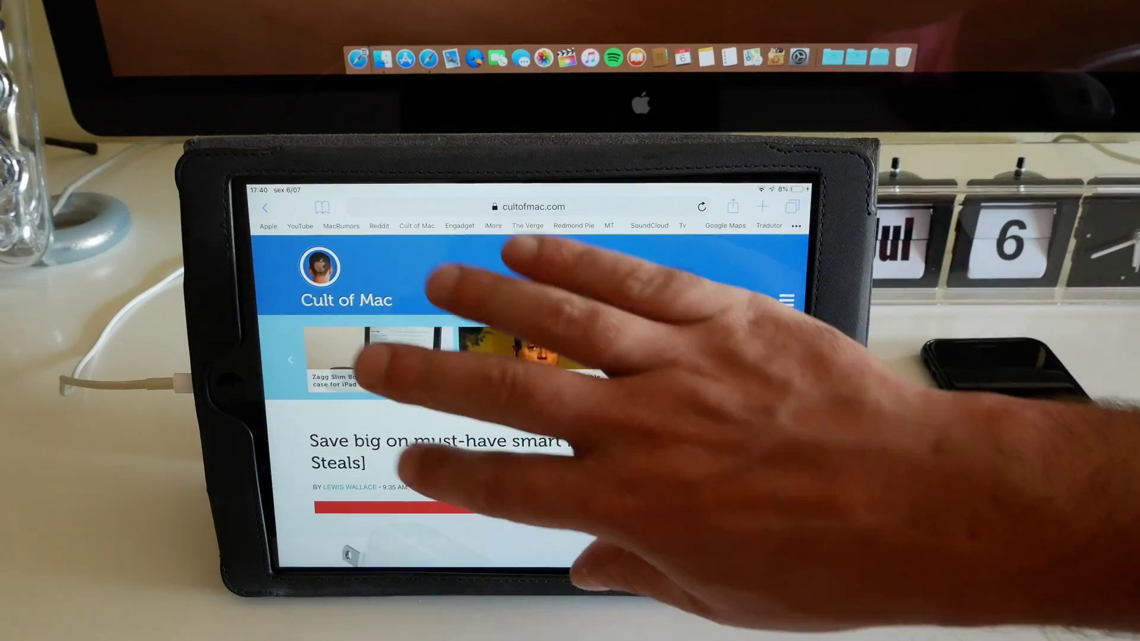
pyautogui.hscroll(3, 534, 356)
pyautogui.moveTo(499, 374); pyautogui.dragTo(570, 418)
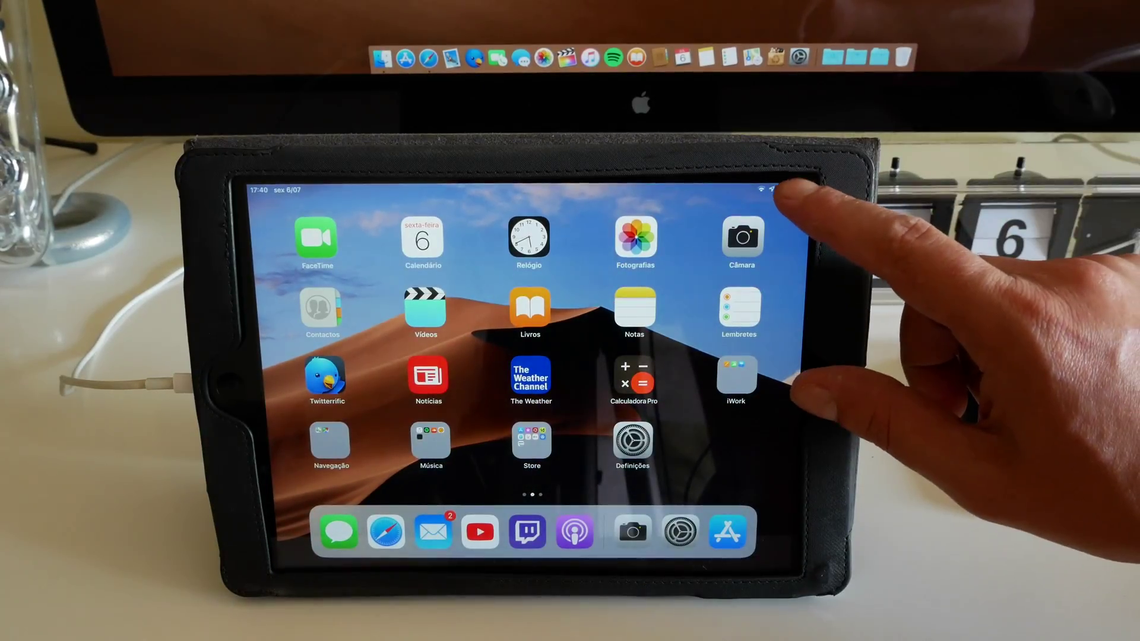
pyautogui.moveTo(774, 189); pyautogui.dragTo(764, 377)
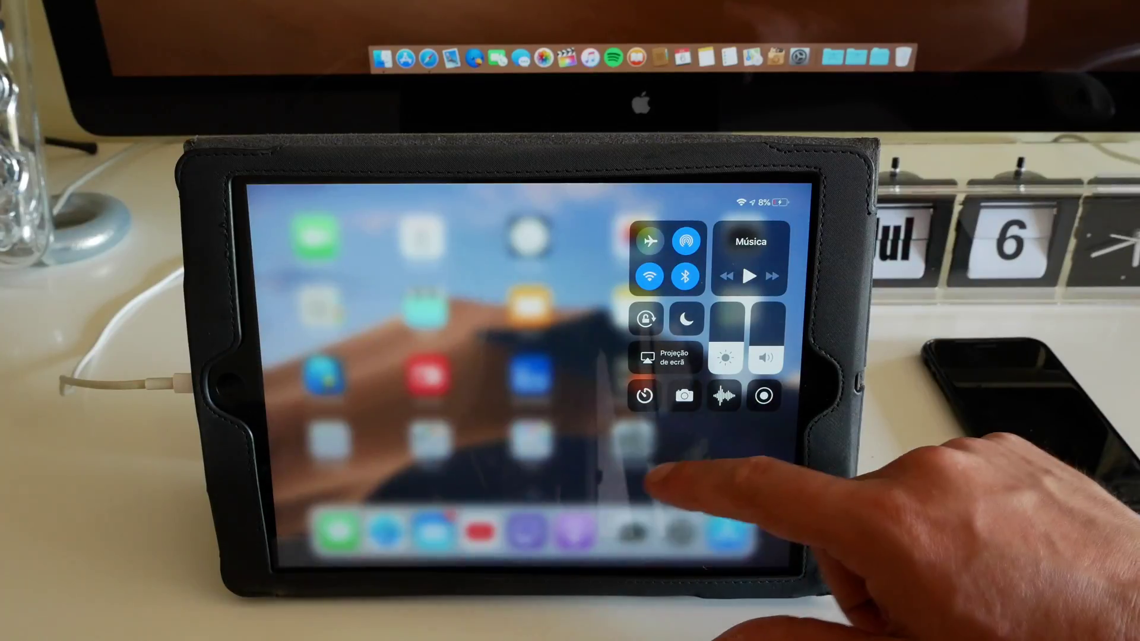
pyautogui.click(677, 480)
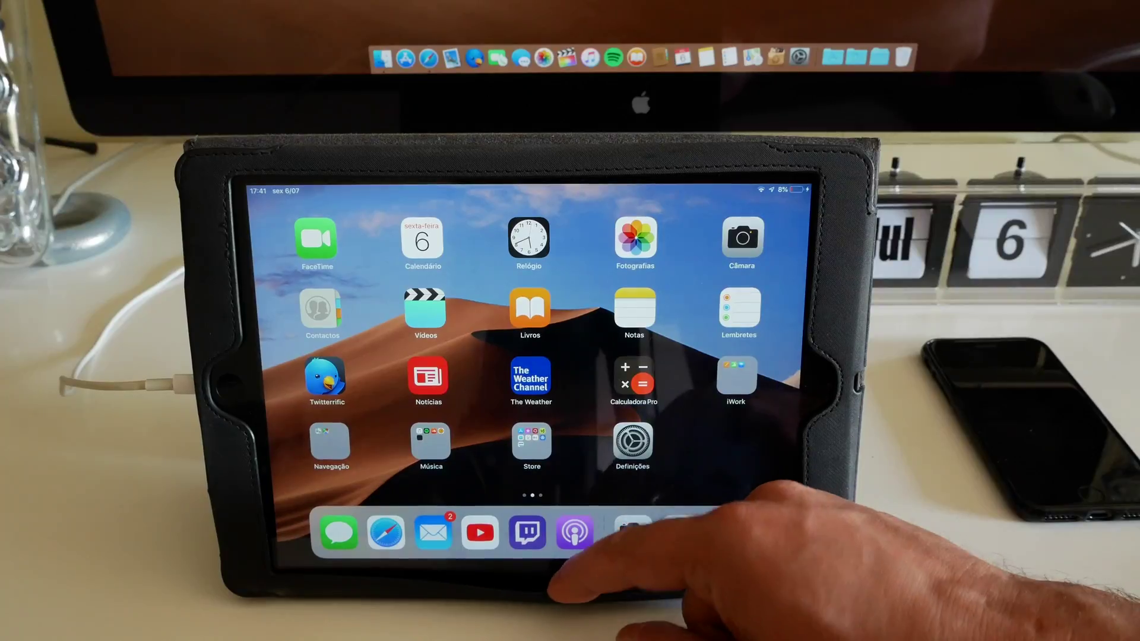
# Step: Bring up the app switcher from the dock and scroll through the open app cards
pyautogui.moveTo(553, 579); pyautogui.dragTo(570, 312)
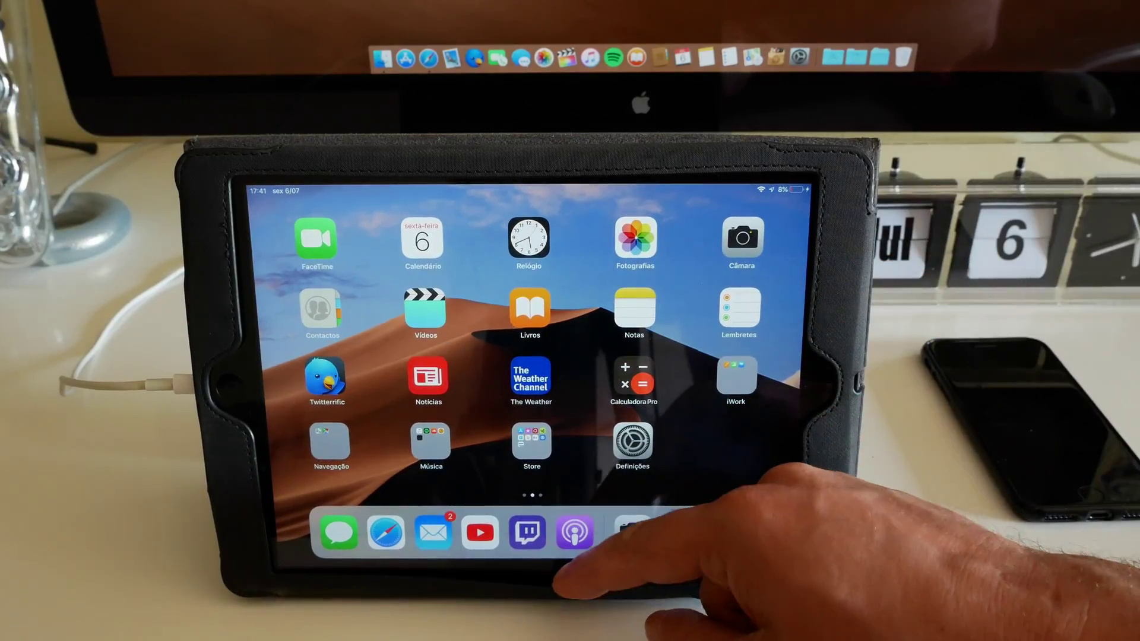
pyautogui.moveTo(570, 579); pyautogui.dragTo(579, 331)
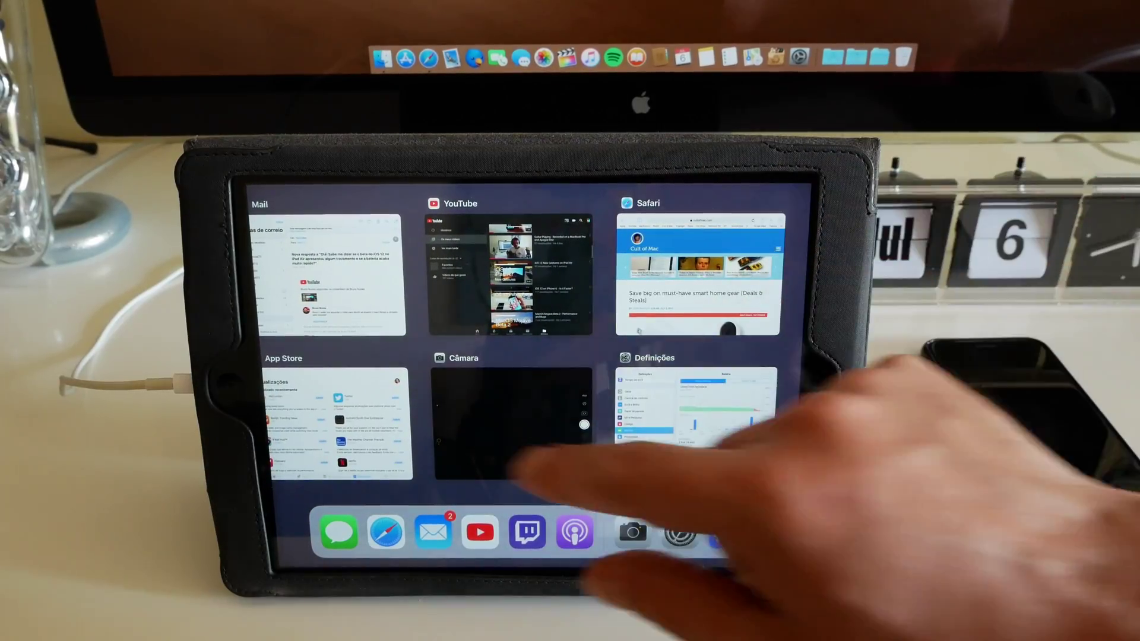
pyautogui.moveTo(523, 458); pyautogui.dragTo(788, 407)
pyautogui.moveTo(623, 356)
pyautogui.mouseDown()
pyautogui.moveTo(436, 428)
pyautogui.moveTo(890, 383)
pyautogui.mouseUp()
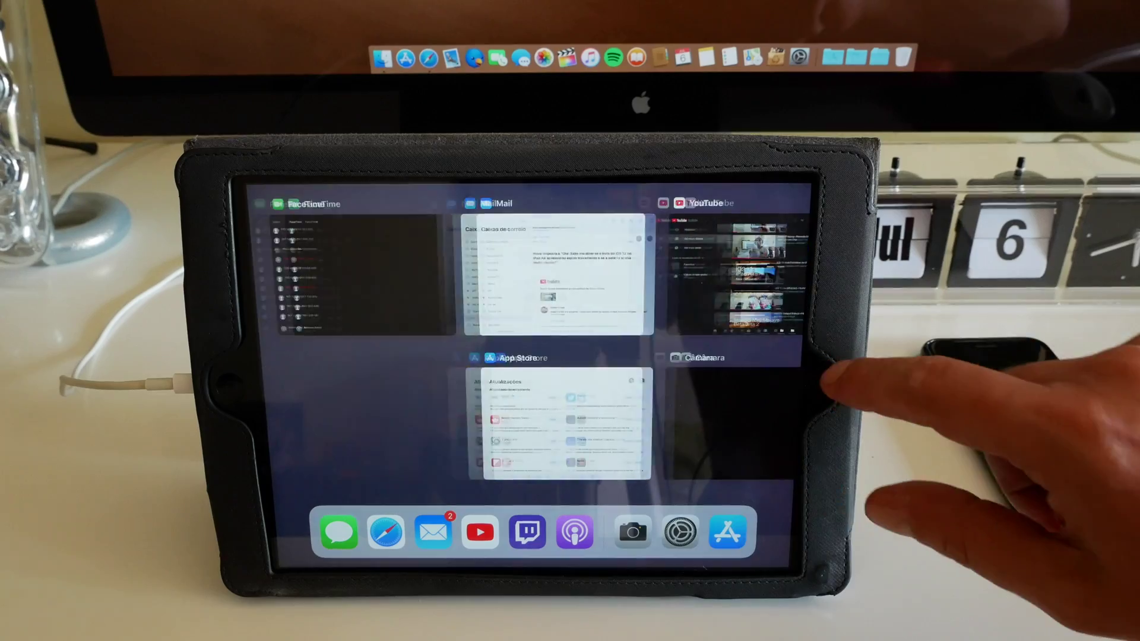
pyautogui.moveTo(508, 445); pyautogui.dragTo(713, 279)
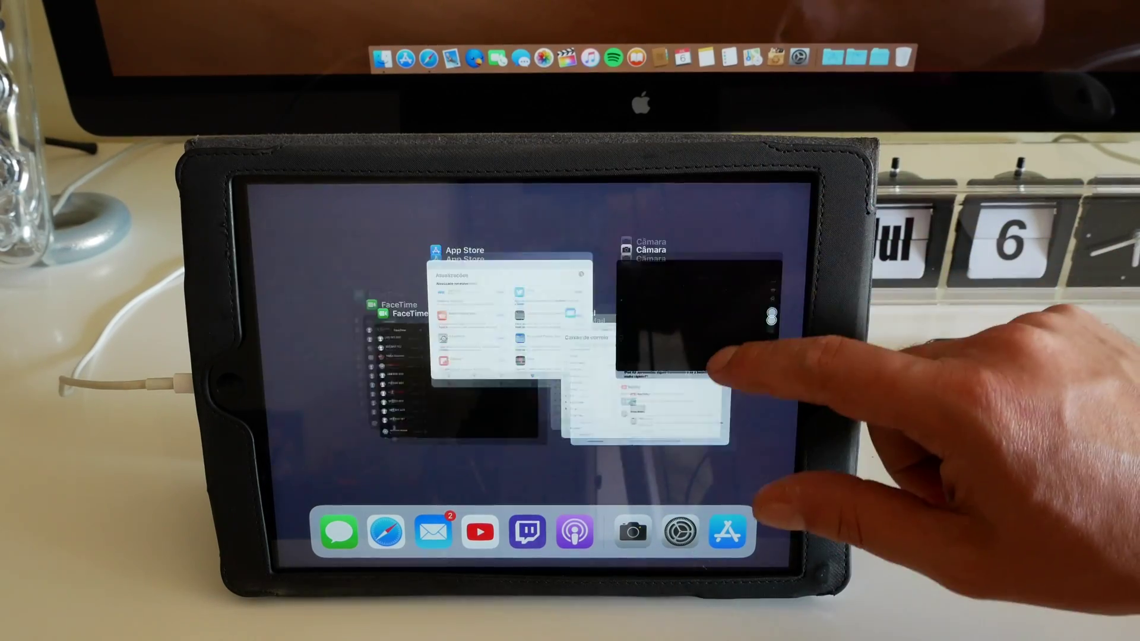
pyautogui.moveTo(712, 356); pyautogui.dragTo(556, 379)
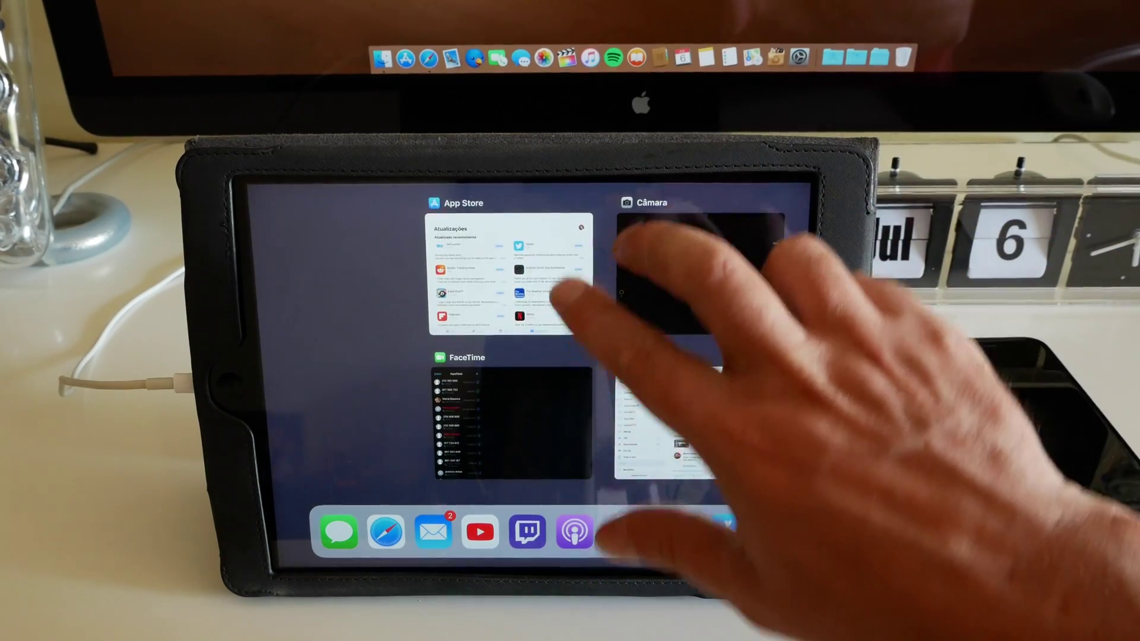
pyautogui.moveTo(566, 308); pyautogui.dragTo(592, 370)
# Step: Flick away the FaceTime card, then peek at Today View widgets and return home
pyautogui.moveTo(668, 446); pyautogui.dragTo(677, 232)
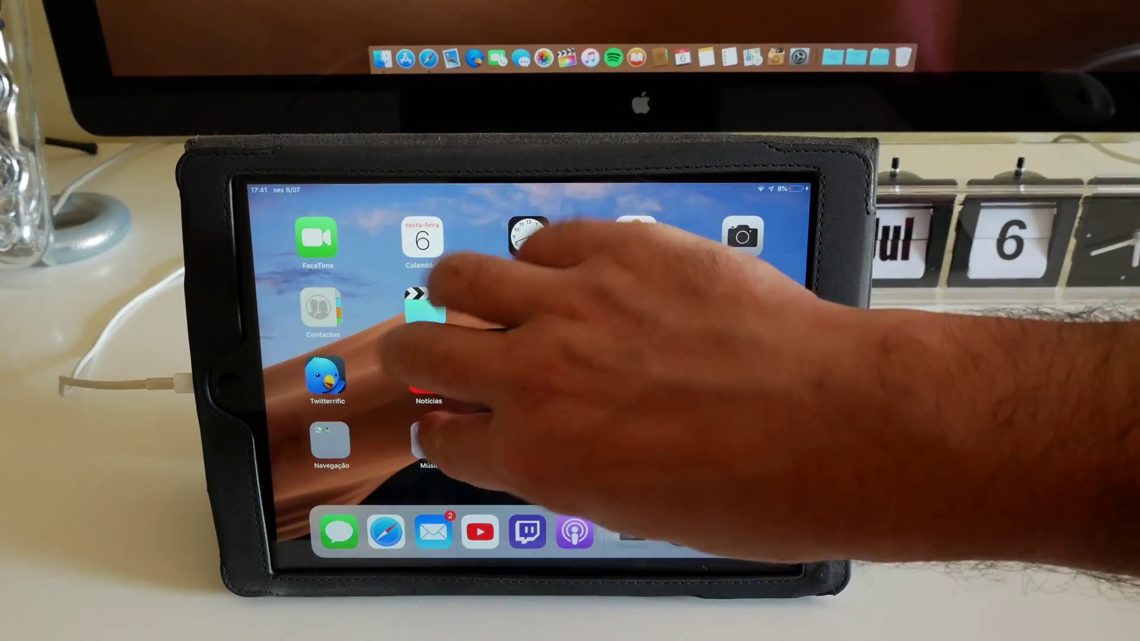
pyautogui.moveTo(427, 356); pyautogui.dragTo(552, 365)
pyautogui.moveTo(757, 374); pyautogui.dragTo(499, 374)
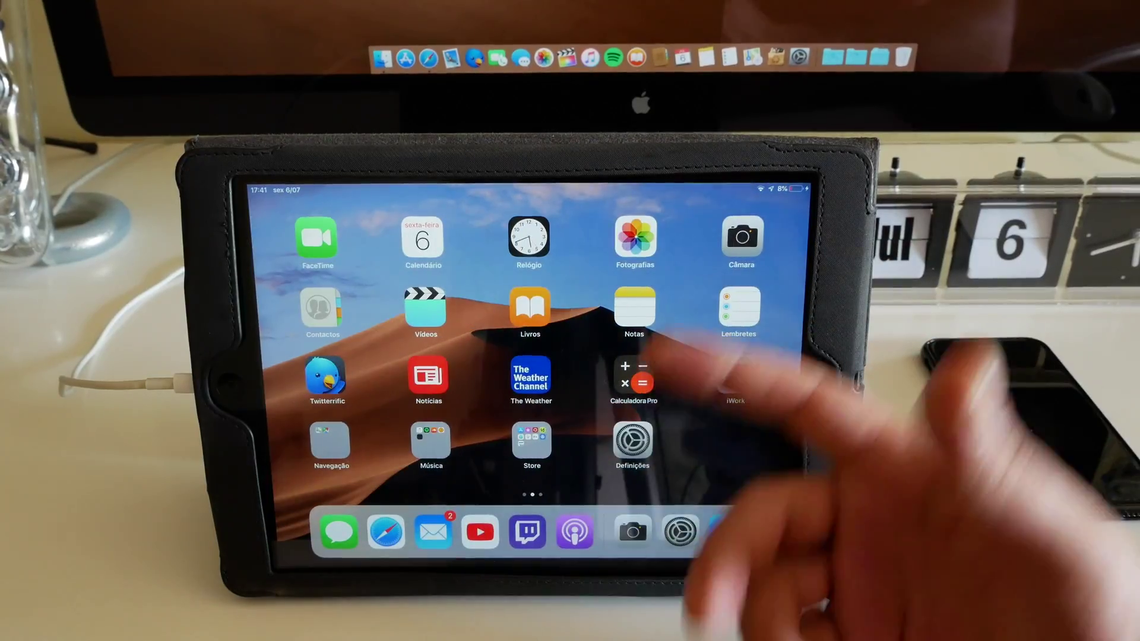